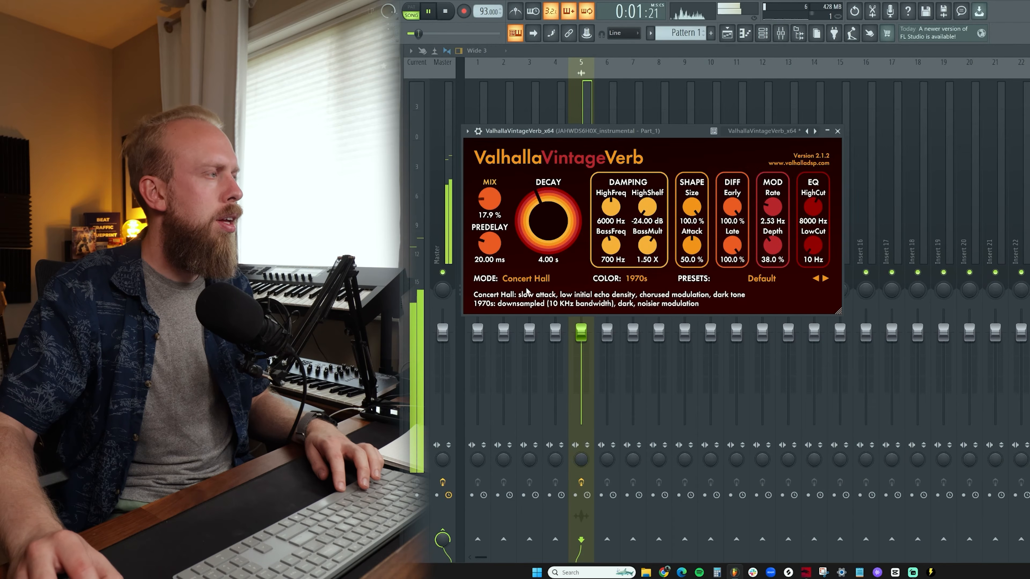
- Close the reverb and paint Pattern 1 across bars 2 to 4 of Track 3
{"action": "key", "text": "Escape"}
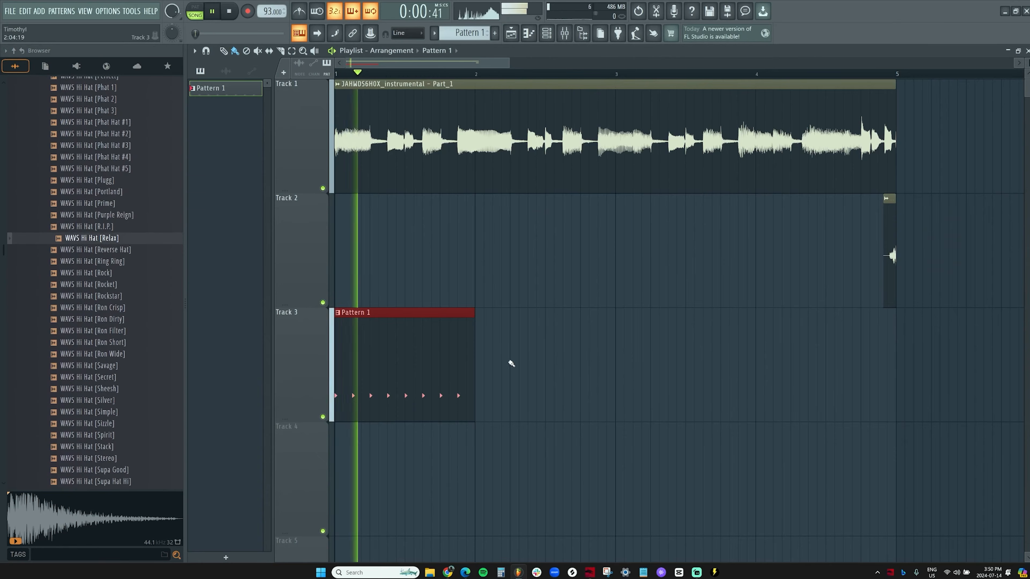
{"action": "mouse_move", "coordinate": [511, 364]}
{"action": "left_mouse_down"}
{"action": "mouse_move", "coordinate": [524, 373]}
{"action": "mouse_move", "coordinate": [835, 368]}
{"action": "left_mouse_up"}
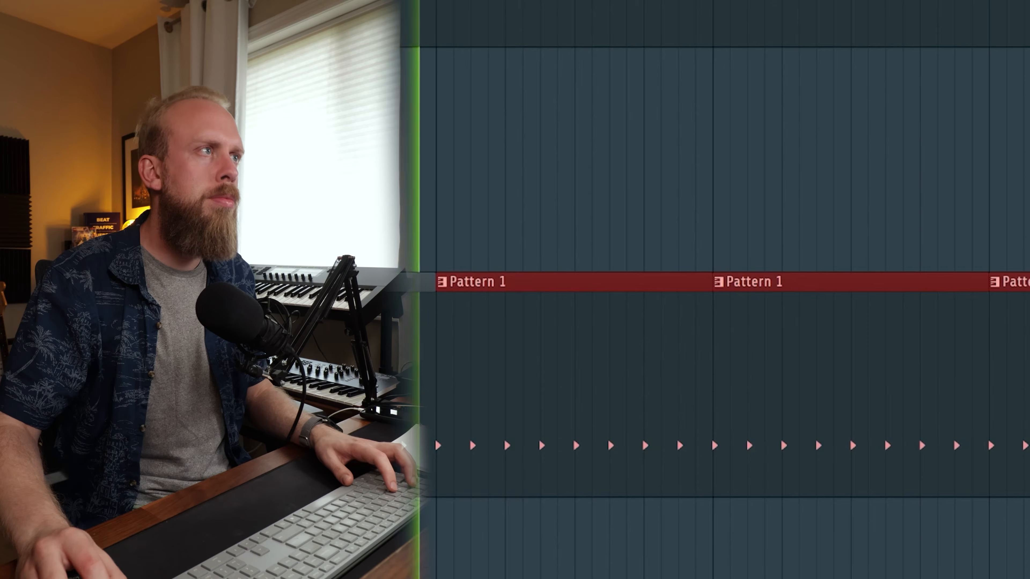
- Program the WAVS Clap [Gucci] on steps 5 and 13 of Pattern 2 and paint the pattern across bars 1 to 4 of Track 4
{"action": "key", "text": "F6"}
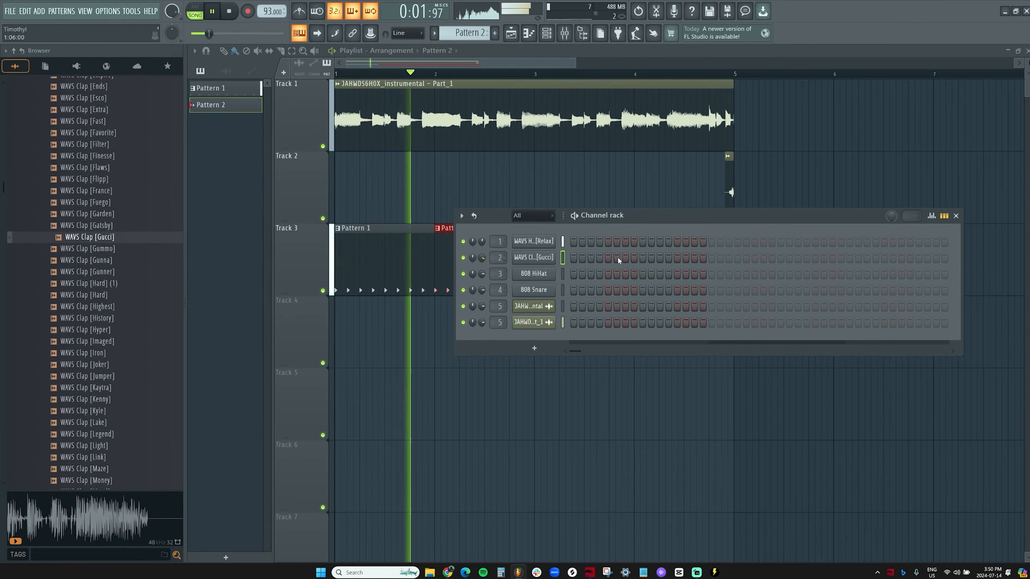
{"action": "left_click", "coordinate": [602, 257]}
{"action": "left_click", "coordinate": [669, 257]}
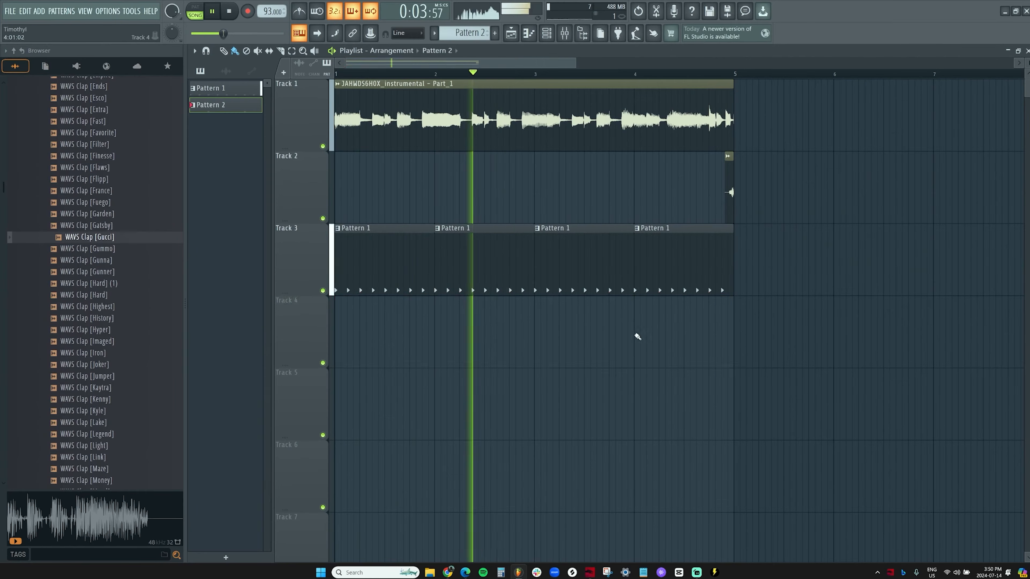
{"action": "left_click_drag", "start_coordinate": [637, 338], "coordinate": [544, 300]}
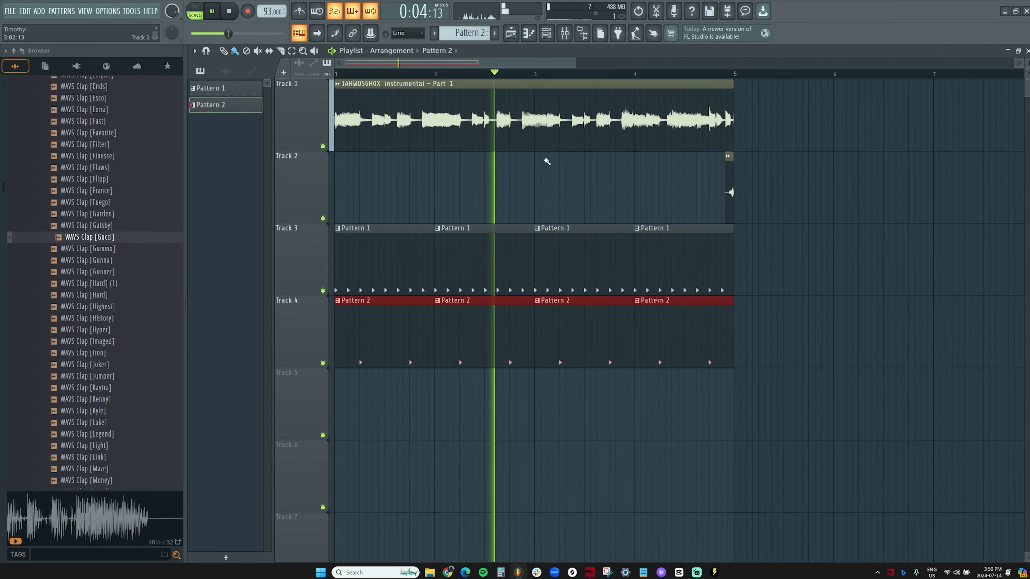
- Add more C5 kick notes to Pattern 3 in the piano roll, extending its rhythm across four bars
{"action": "left_click", "coordinate": [547, 33]}
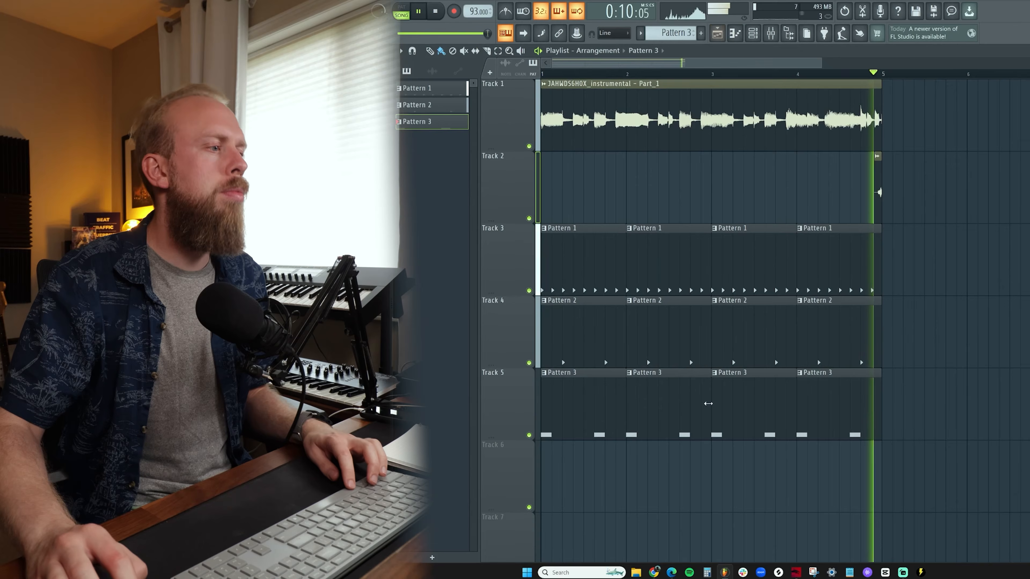
{"action": "double_click", "coordinate": [766, 421]}
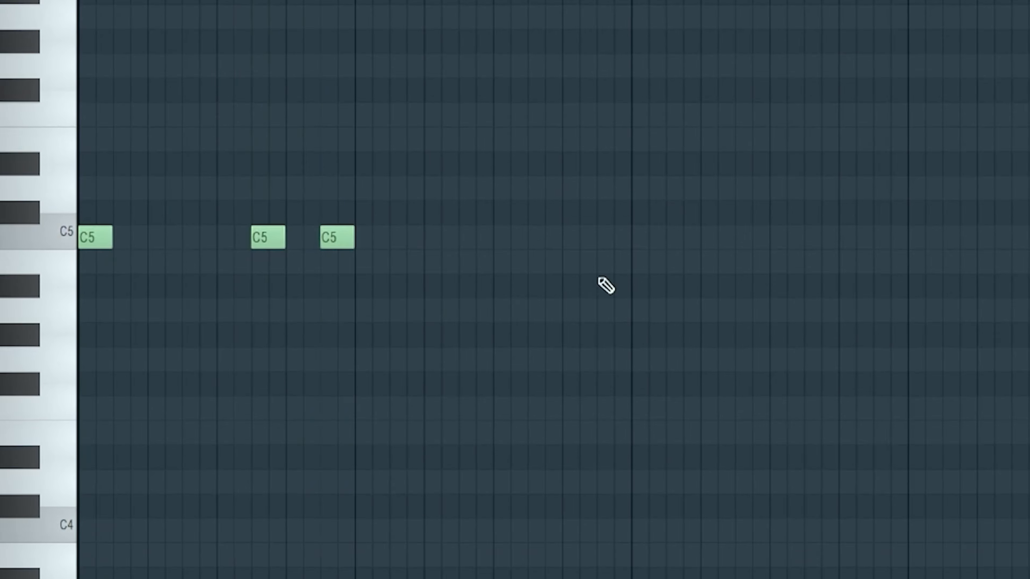
{"action": "left_click", "coordinate": [603, 359]}
{"action": "left_click", "coordinate": [629, 360]}
{"action": "left_click", "coordinate": [621, 237]}
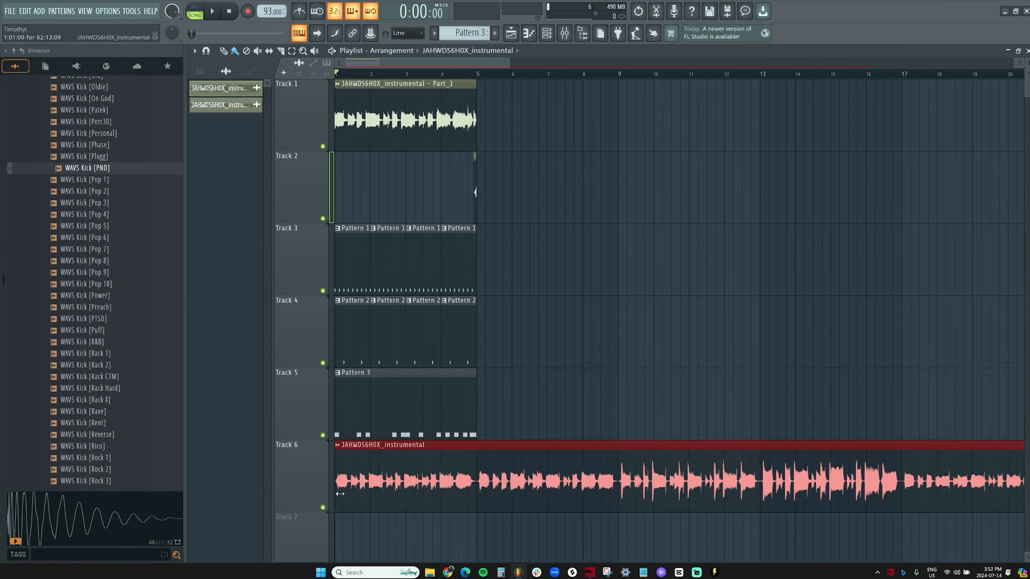
- Trim the full instrumental clip on Track 6 to bars 5 to 8 and make it unique as a sample
{"action": "left_click_drag", "start_coordinate": [337, 494], "coordinate": [498, 494]}
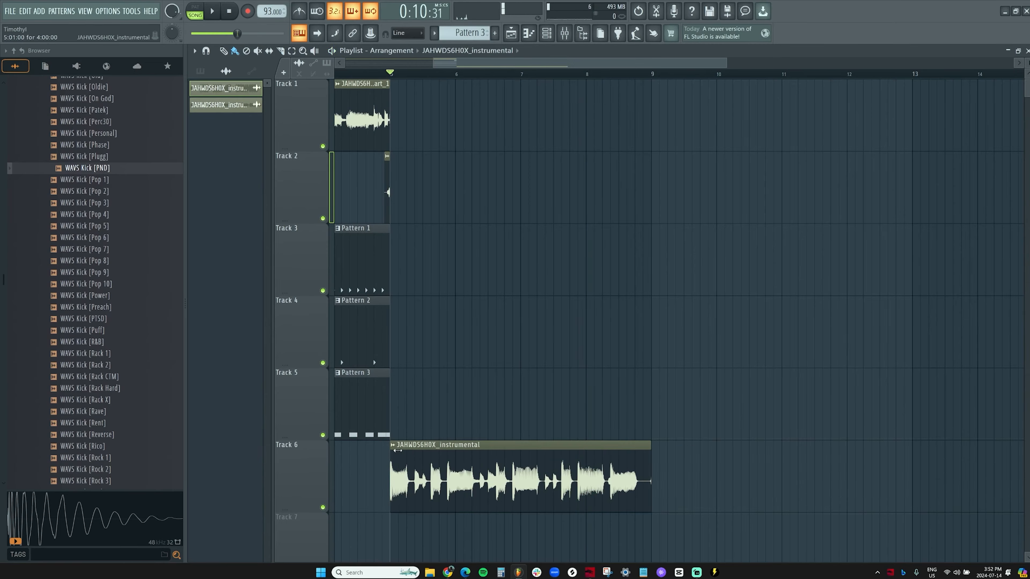
{"action": "left_click", "coordinate": [392, 445]}
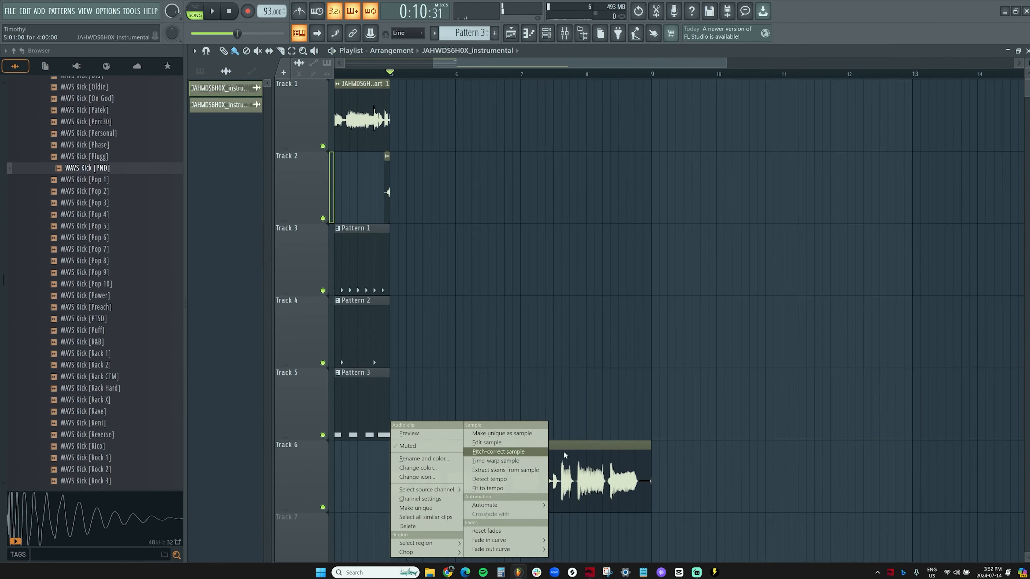
{"action": "left_click", "coordinate": [523, 434]}
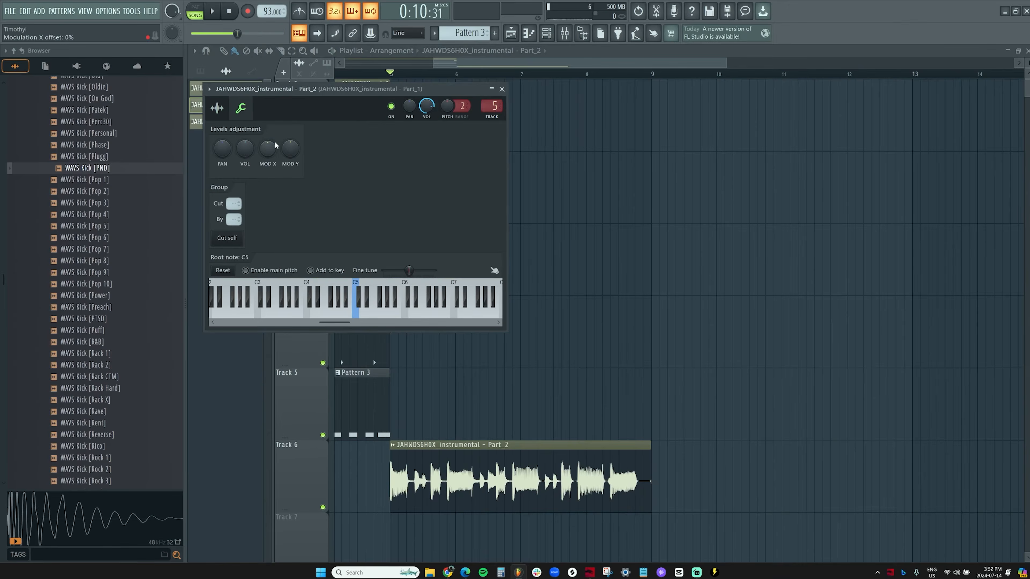
- Route the new sample to mixer track 6, enlarge its Wave Candy spectrum display and play the section through it
{"action": "left_click_drag", "start_coordinate": [277, 143], "coordinate": [277, 151]}
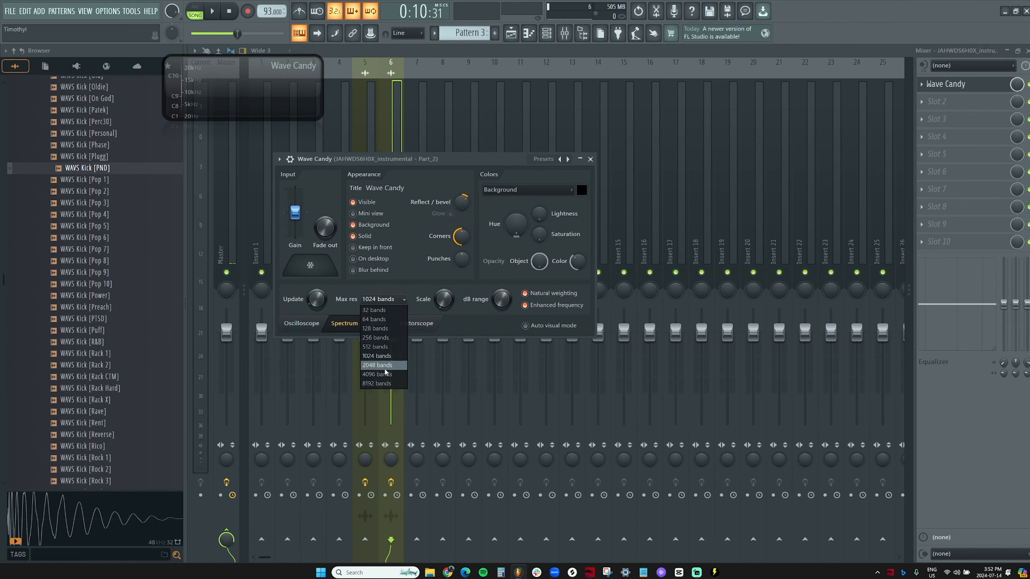
{"action": "left_click_drag", "start_coordinate": [322, 119], "coordinate": [695, 392]}
{"action": "left_click_drag", "start_coordinate": [695, 392], "coordinate": [891, 501]}
{"action": "key", "text": "space"}
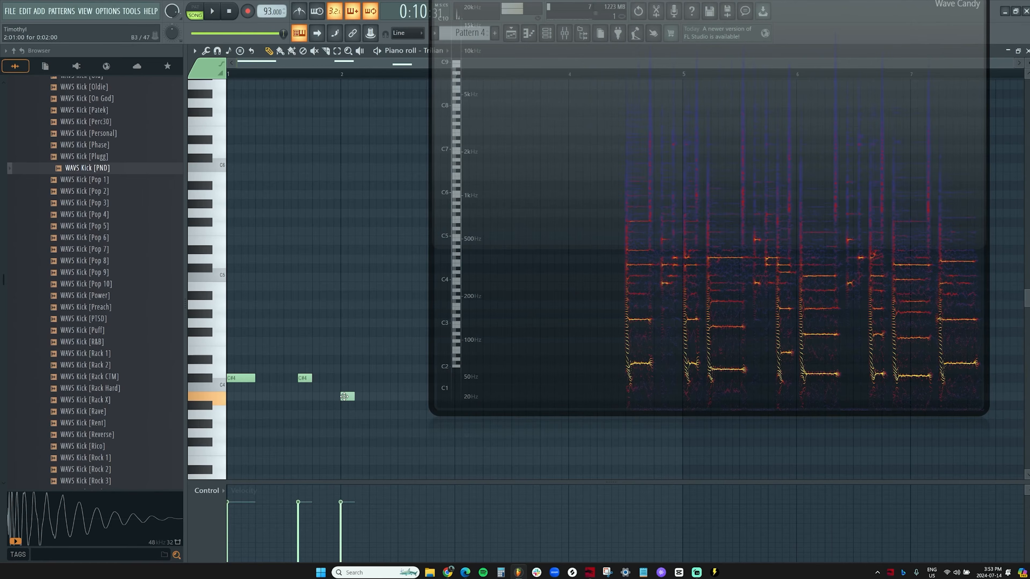
- Place and resize the B3, A3 and G3 bass notes in Pattern 4's Trilian piano roll to match the spectrum
{"action": "left_click_drag", "start_coordinate": [335, 399], "coordinate": [327, 397]}
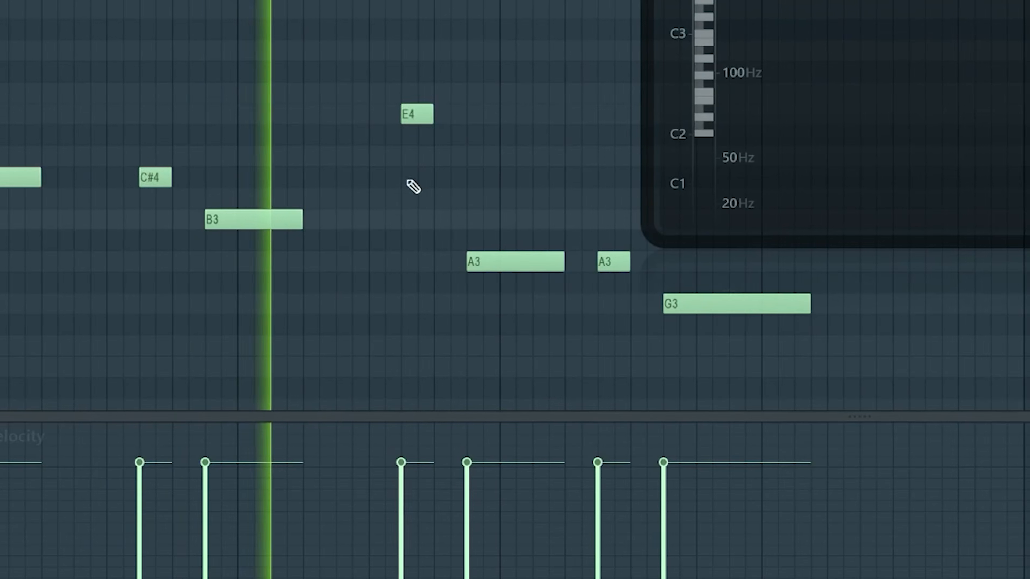
{"action": "left_click_drag", "start_coordinate": [579, 264], "coordinate": [647, 270]}
{"action": "left_click_drag", "start_coordinate": [691, 302], "coordinate": [789, 299]}
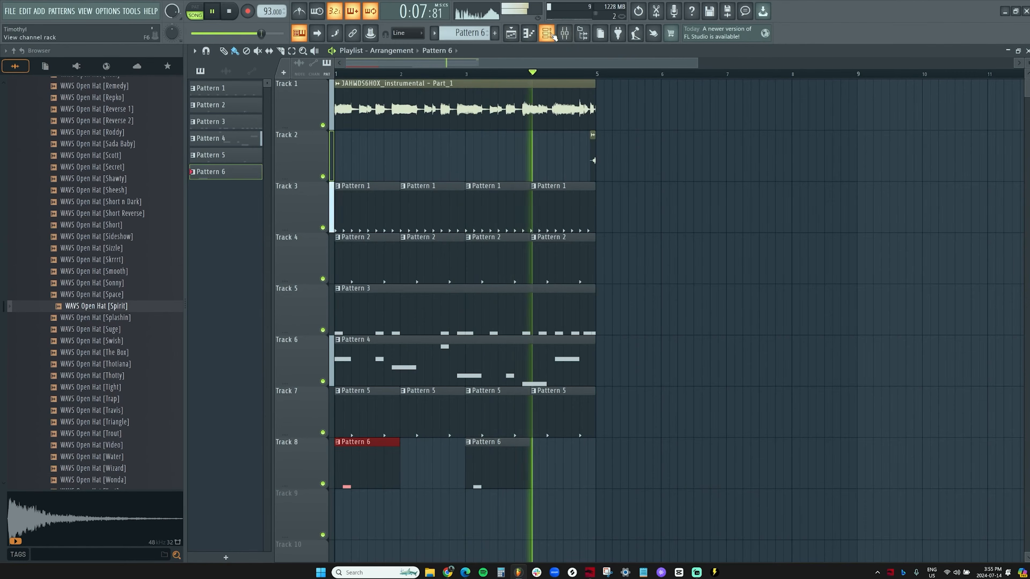
- Add the WAVS Open Hat [Trap] sample to the channel rack for Pattern 7 and close its sampler settings
{"action": "left_click", "coordinate": [553, 36]}
{"action": "left_click_drag", "start_coordinate": [564, 223], "coordinate": [604, 197]}
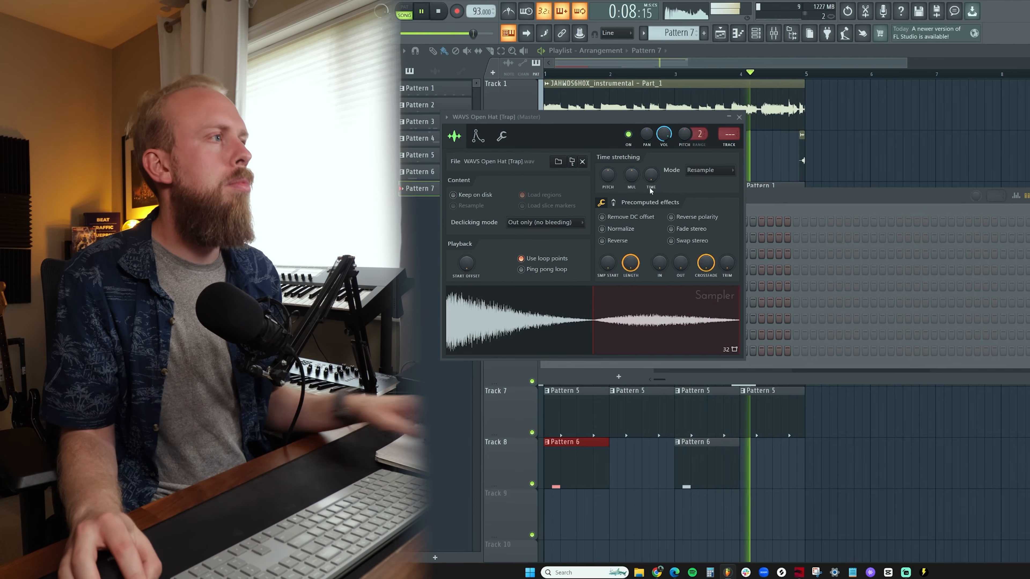
{"action": "left_click", "coordinate": [740, 117]}
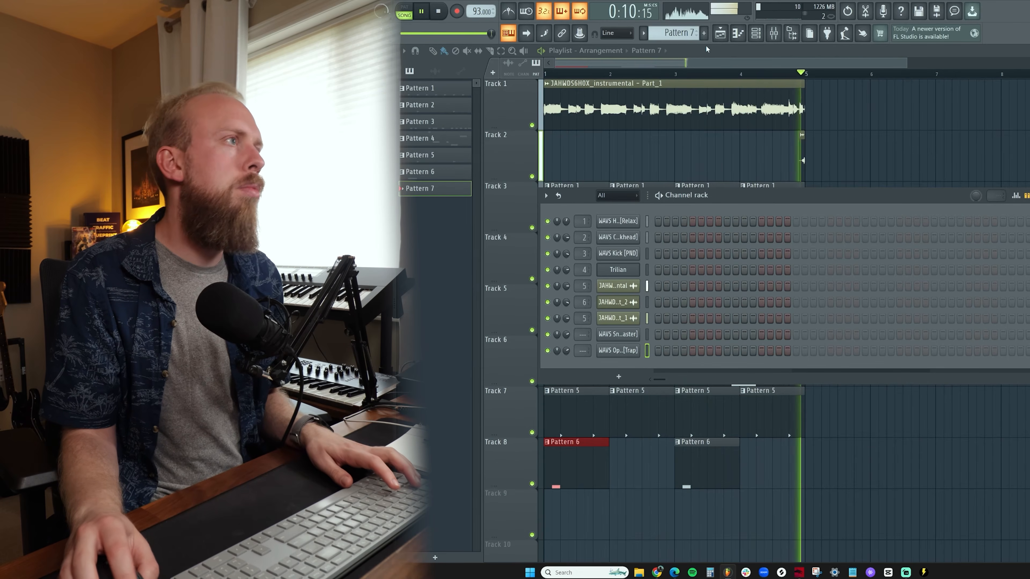
- Move the B3, B4, D#5 and F#5 chord earlier in the Keyscape piano roll to line up with the B3 bass note
{"action": "scroll", "coordinate": [688, 36], "scroll_direction": "up", "scroll_amount": 1}
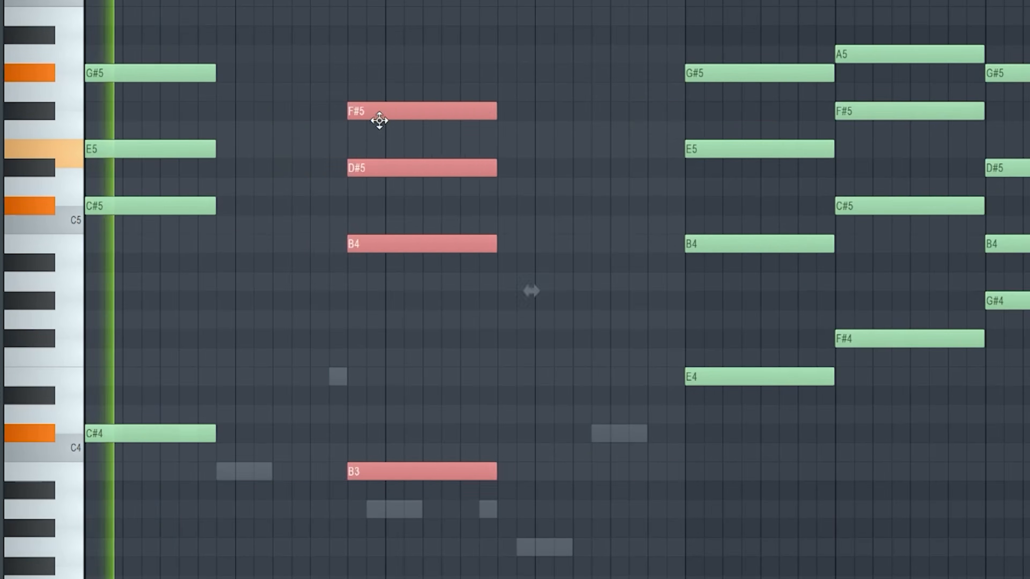
{"action": "left_click_drag", "start_coordinate": [379, 121], "coordinate": [287, 124]}
{"action": "left_click_drag", "start_coordinate": [351, 122], "coordinate": [329, 119]}
{"action": "left_click", "coordinate": [469, 262]}
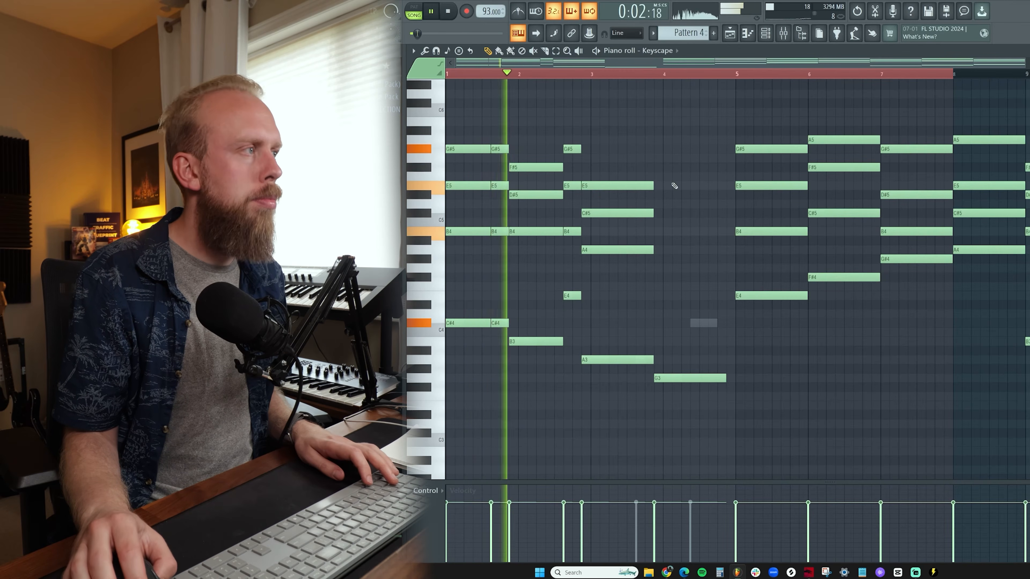
- Rearrange the remaining Keyscape chords in Pattern 4 to follow the bassline through bar 4
{"action": "left_click_drag", "start_coordinate": [757, 109], "coordinate": [873, 191]}
{"action": "left_click", "coordinate": [695, 246], "text": "ctrl"}
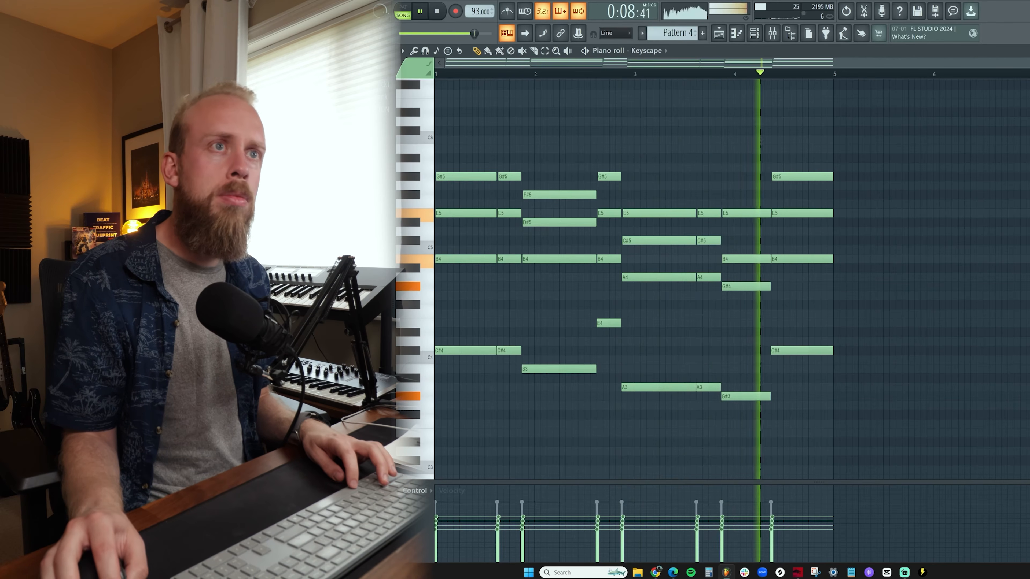
- Close the piano roll and play Pattern 4's chords on Track 6 in the playlist
{"action": "key", "text": "Escape"}
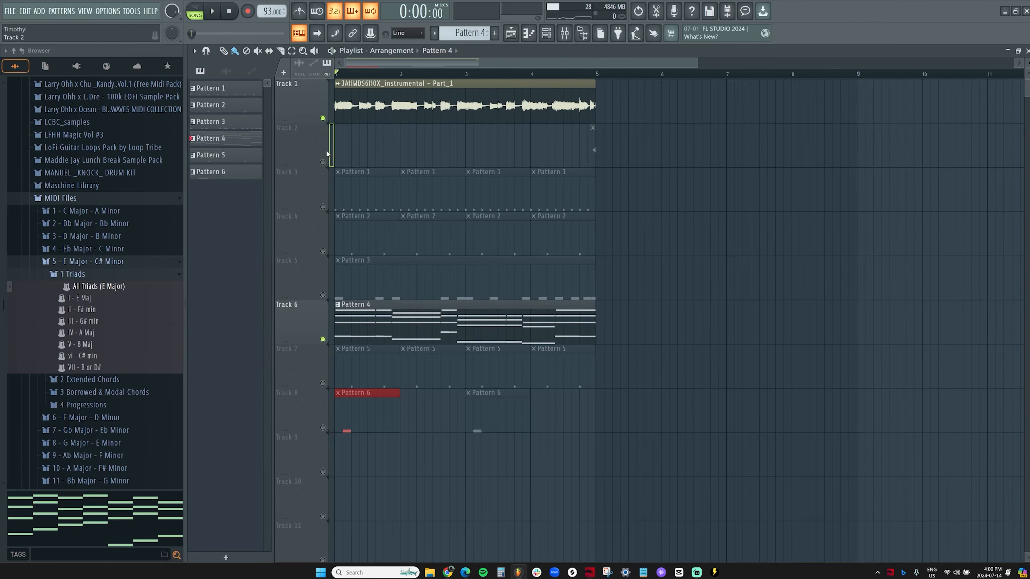
{"action": "key", "text": "space"}
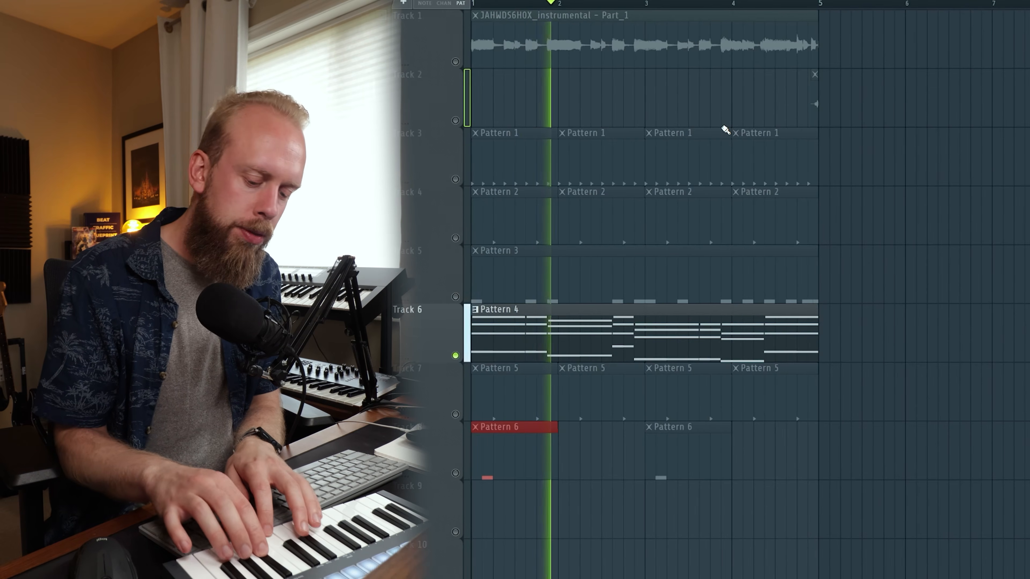